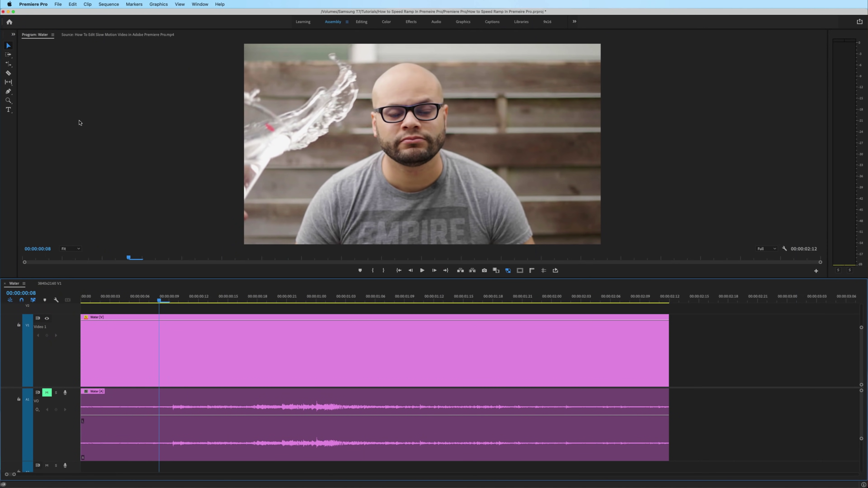
Switch to the Razor tool to cut the Water clip.
click(10, 73)
Cut the Water clip at 00:00:00:08, then select the second part and play to find the splash's end.
click(160, 345)
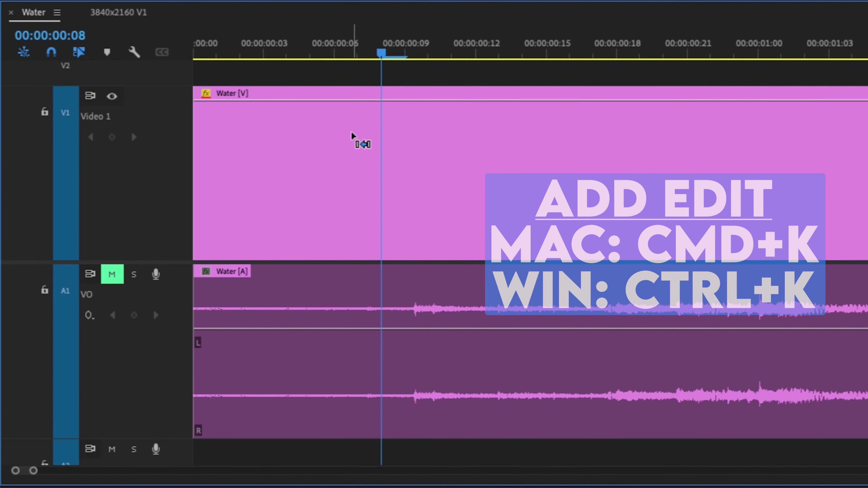
key(v)
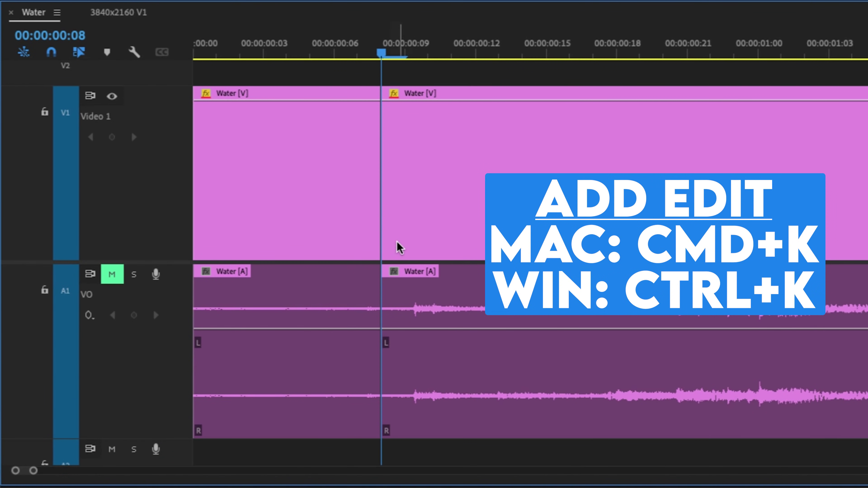
click(400, 246)
key(space)
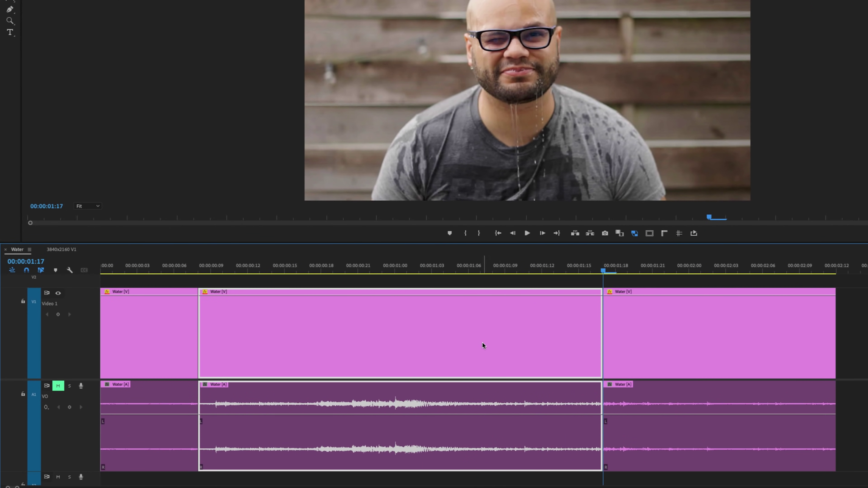
Open Speed/Duration for the middle splash clip and check its frame interpolation options.
right_click(433, 349)
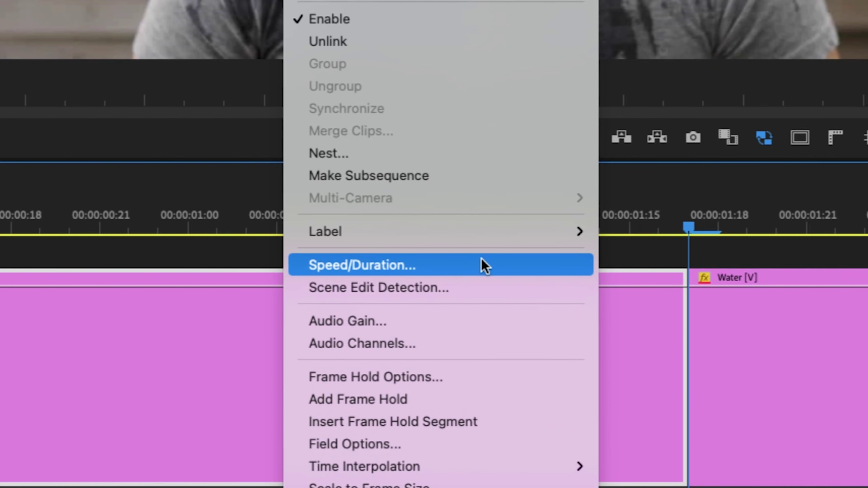
click(481, 258)
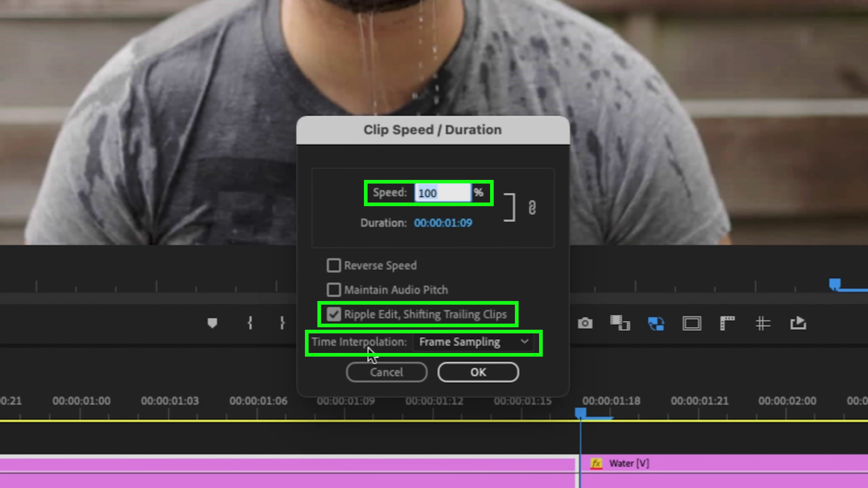
click(469, 343)
click(537, 330)
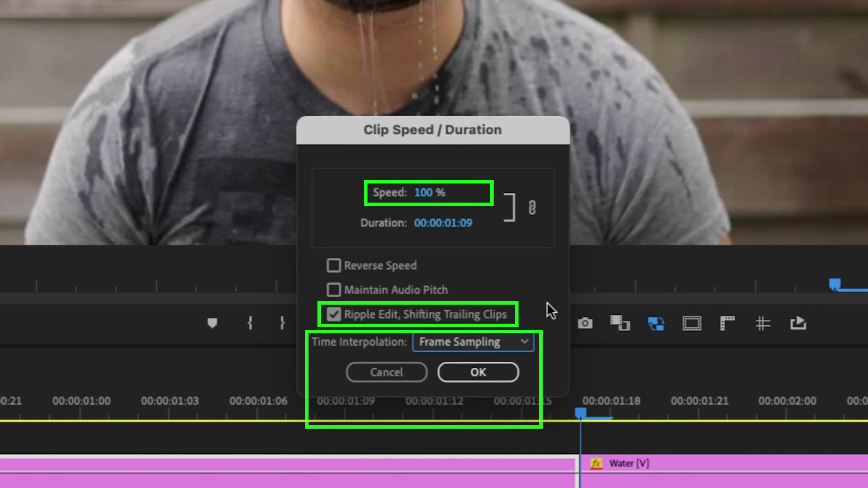
click(427, 194)
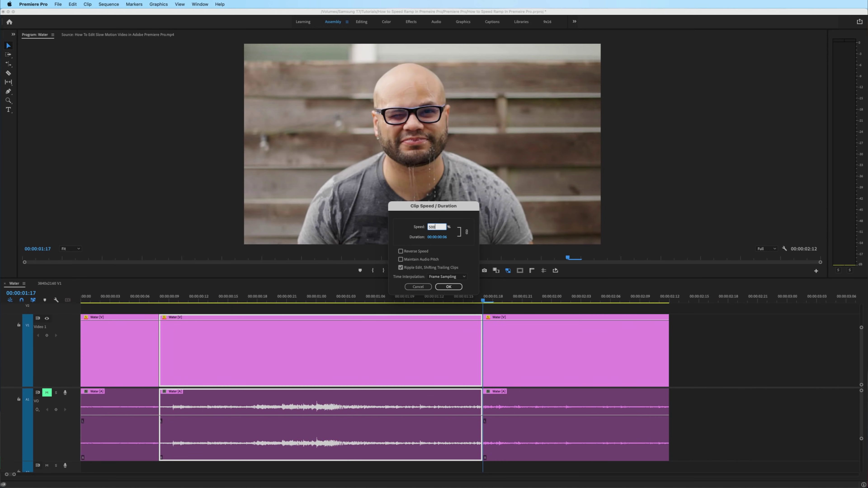
Try 500% then 20% speed on the splash clip, fit the sequence and play it back.
text(500)
key(Return)
key(space)
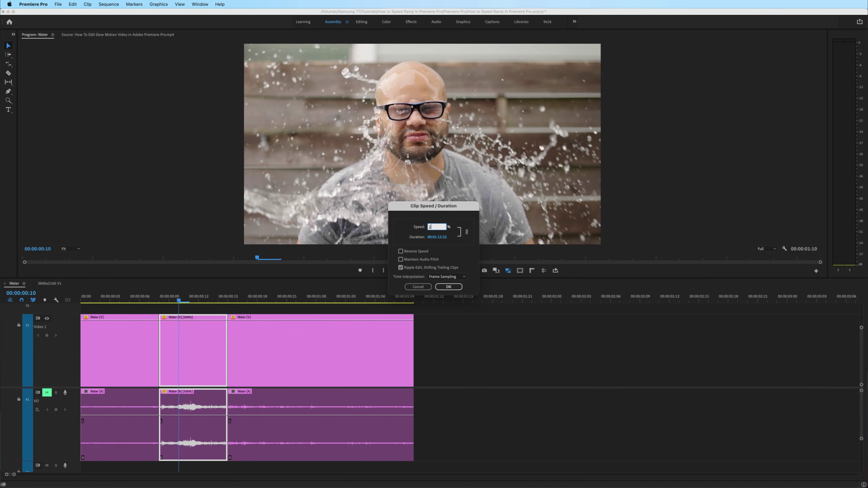
key(Return)
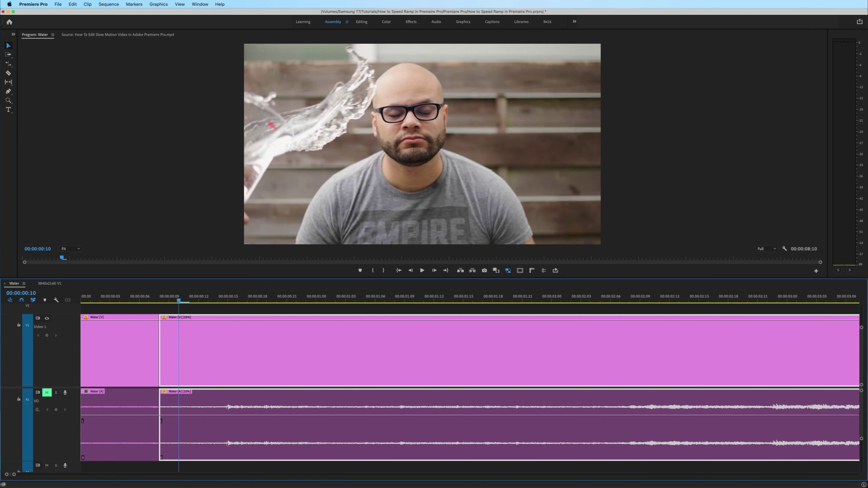
key(minus)
key(minus)
key(minus)
key(space)
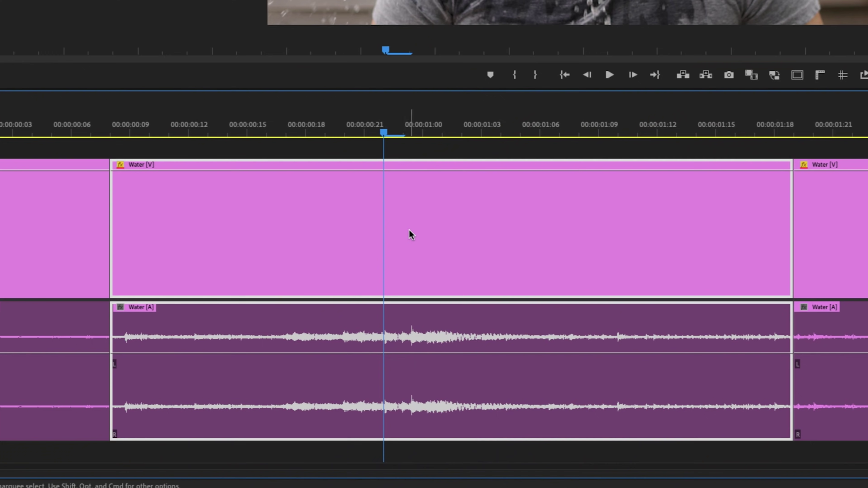
Open the Water clip's Properties to read its 119.88 frame rate.
right_click(410, 235)
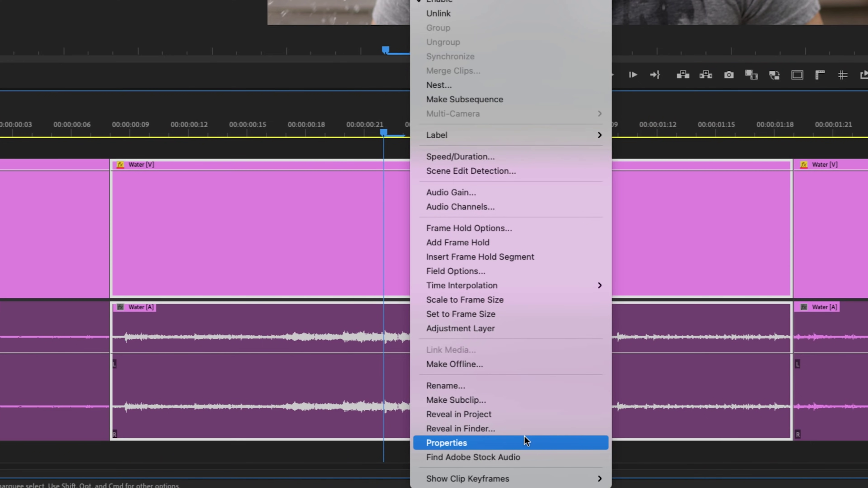
click(528, 442)
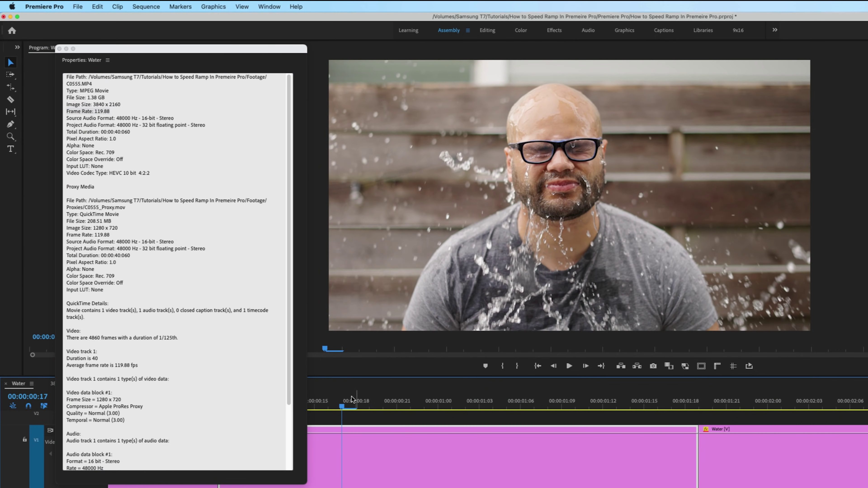
Open Sequence Settings and keep the 23.976 frames/second timebase.
click(147, 7)
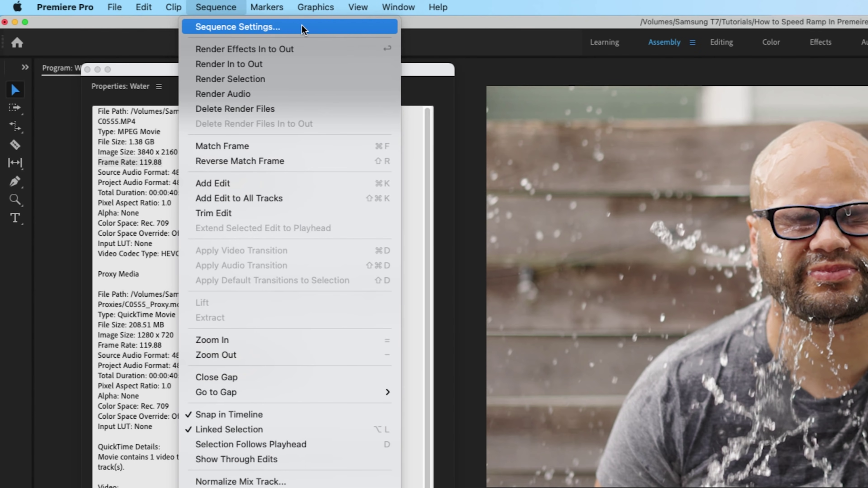
click(303, 29)
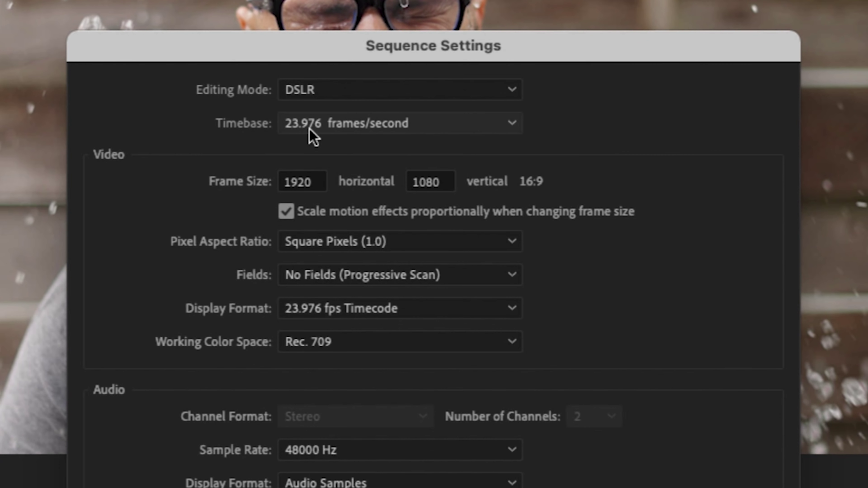
click(310, 129)
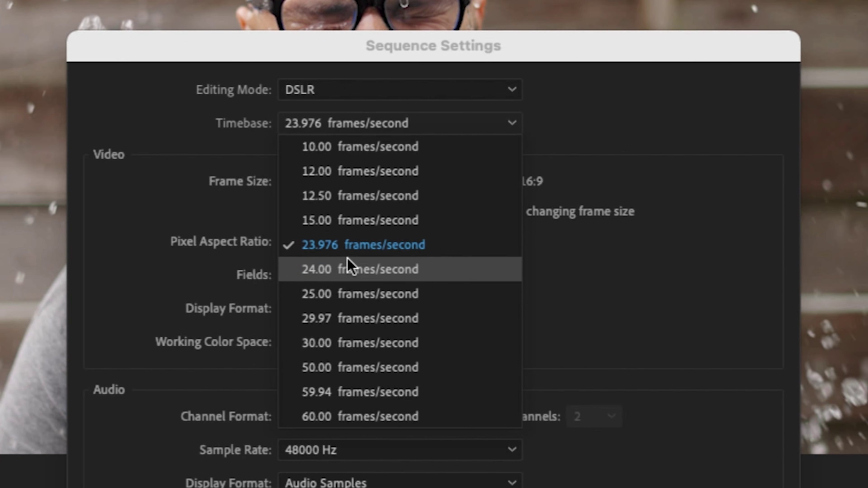
click(405, 253)
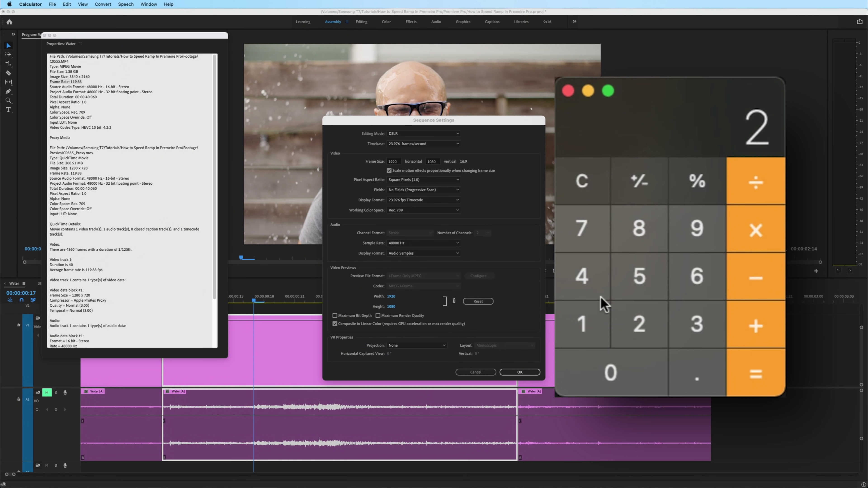
Enter 24 and 120 in Calculator to compare the sequence and clip frame rates.
click(593, 296)
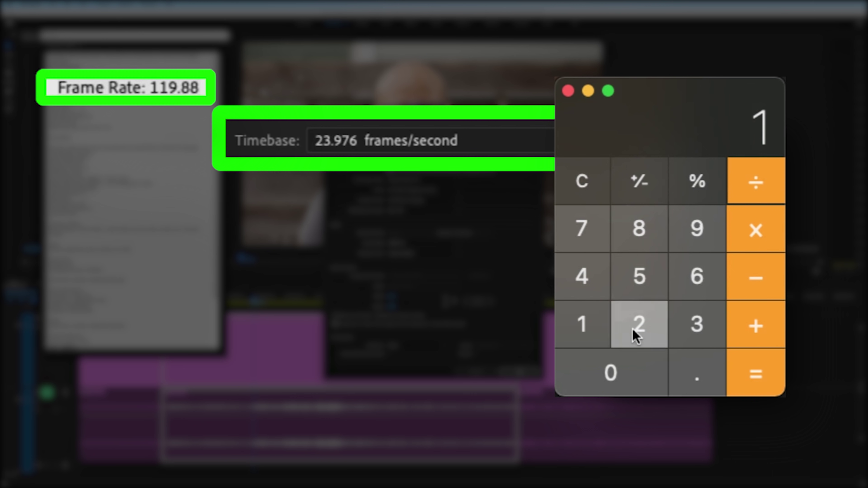
click(635, 337)
click(620, 374)
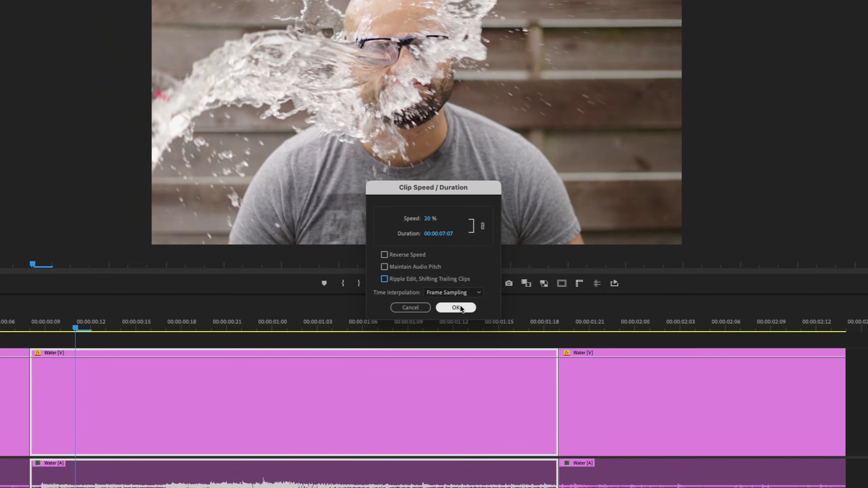
Apply 20% speed to the middle clip, play the sequence back, and reselect the slowed clip.
click(501, 387)
click(269, 310)
key(space)
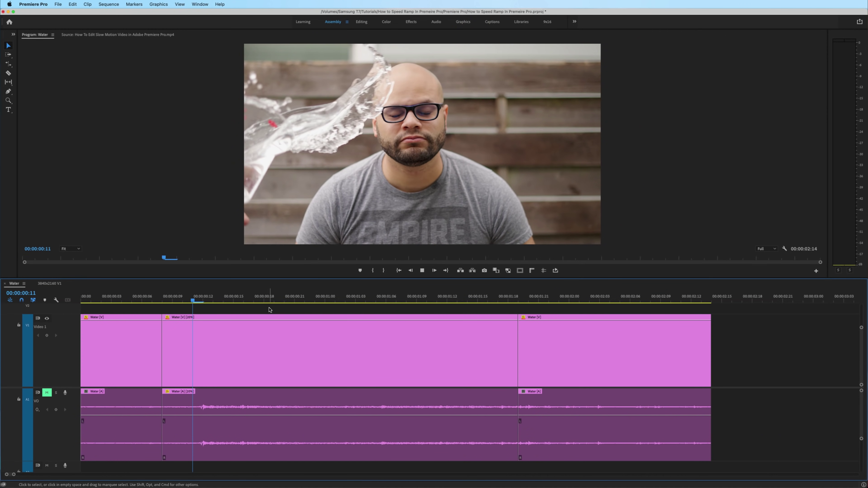
key(space)
click(516, 327)
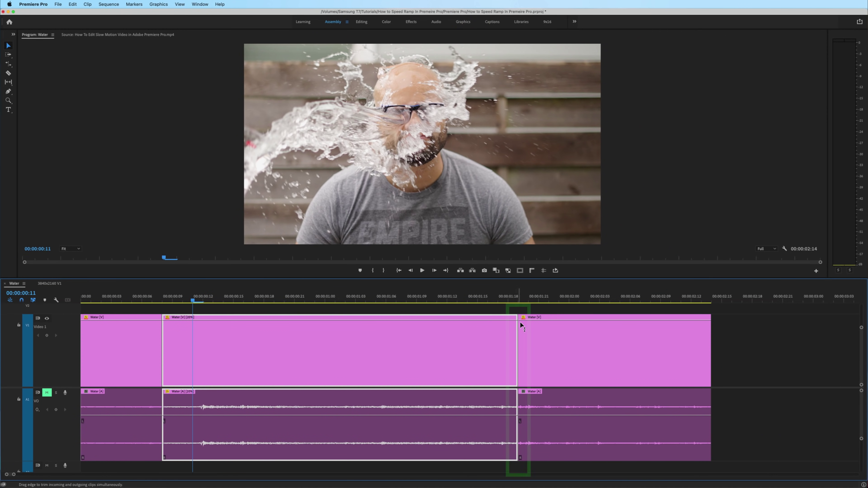
Step frame by frame around the 00:00:01:17 cut, landing on 00:00:01:19.
click(520, 309)
key(Right)
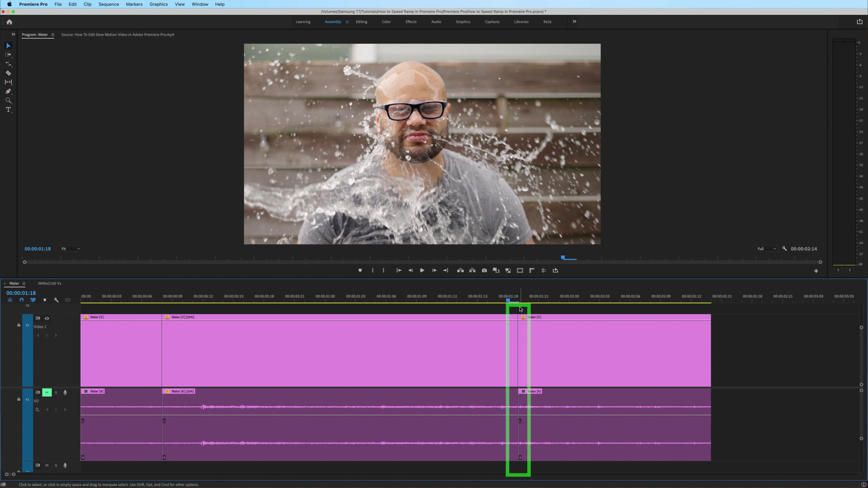
key(Right)
key(Left)
key(Right)
key(Left)
key(Right)
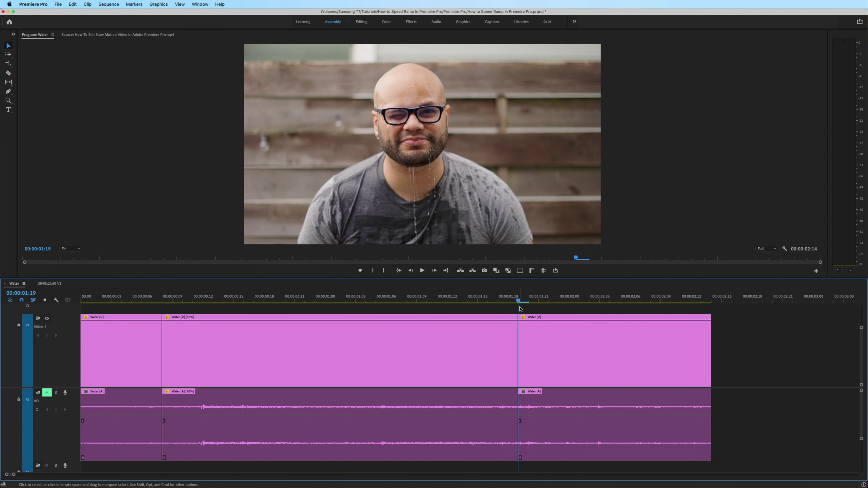
Confirm 20% speed with Ripple Edit on, then review the Time Interpolation choices.
key(Left)
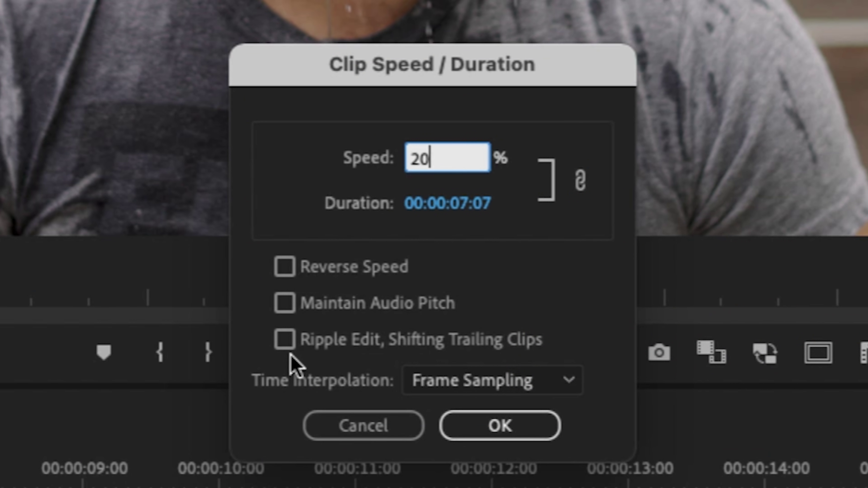
click(279, 346)
click(500, 426)
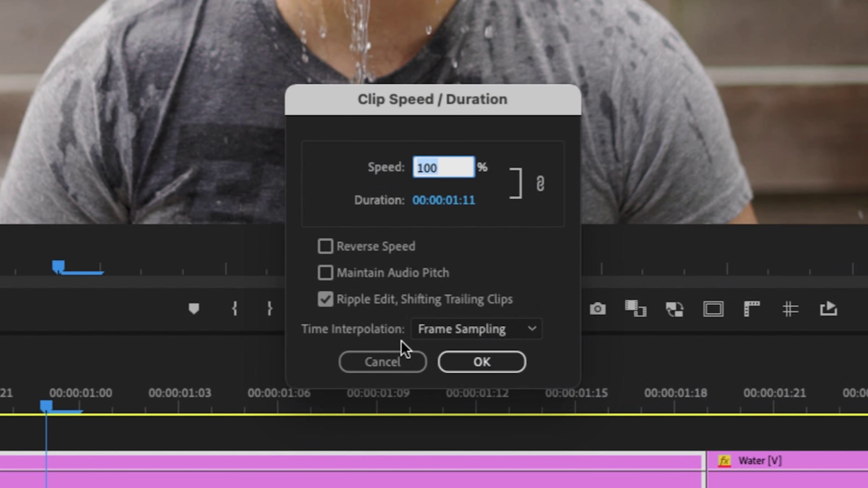
click(532, 329)
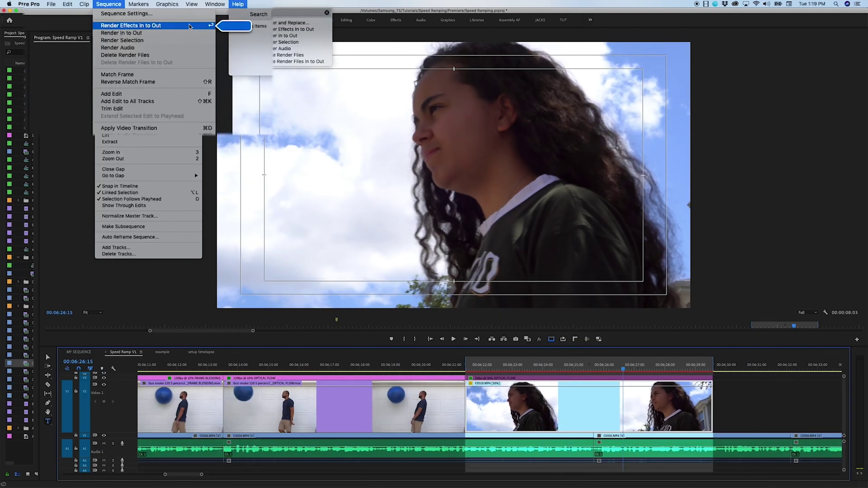
Render effects In to Out for the Speed Ramp V1 sequence.
click(282, 54)
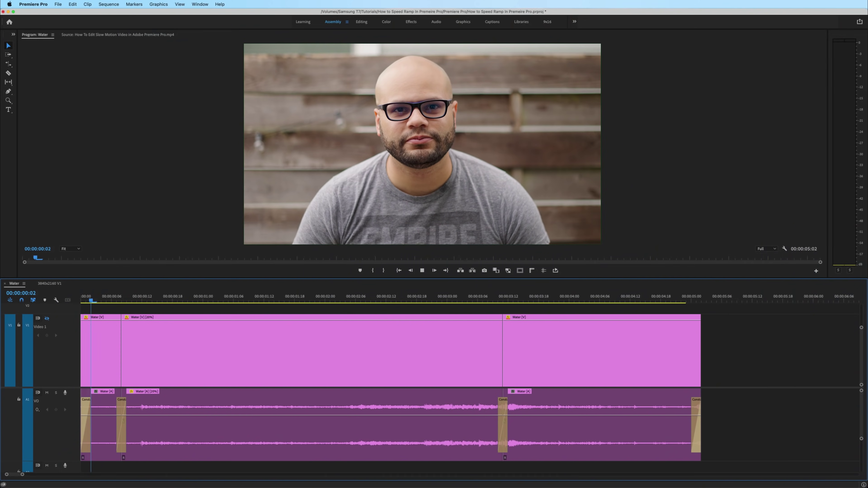
Play the Water sequence from the start to watch the 20% splash.
key(space)
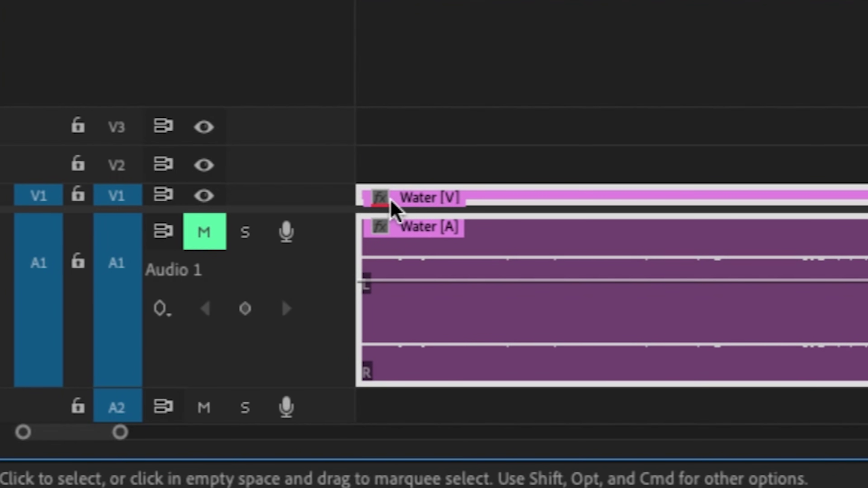
Deselect the Water clips and scroll to make track V1 taller.
click(436, 164)
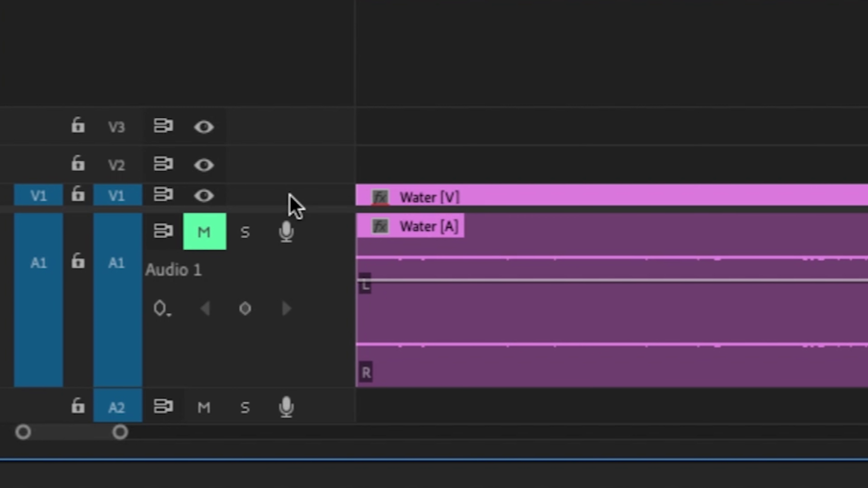
scroll(288, 188, up, 4)
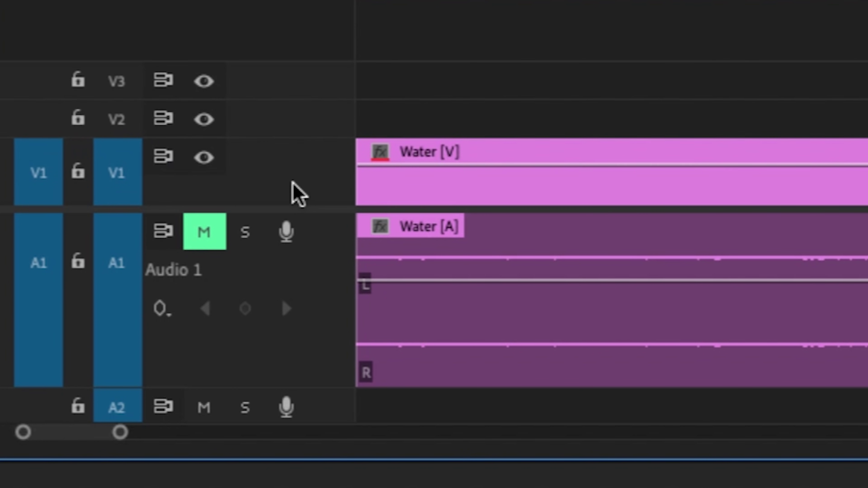
scroll(297, 167, up, 3)
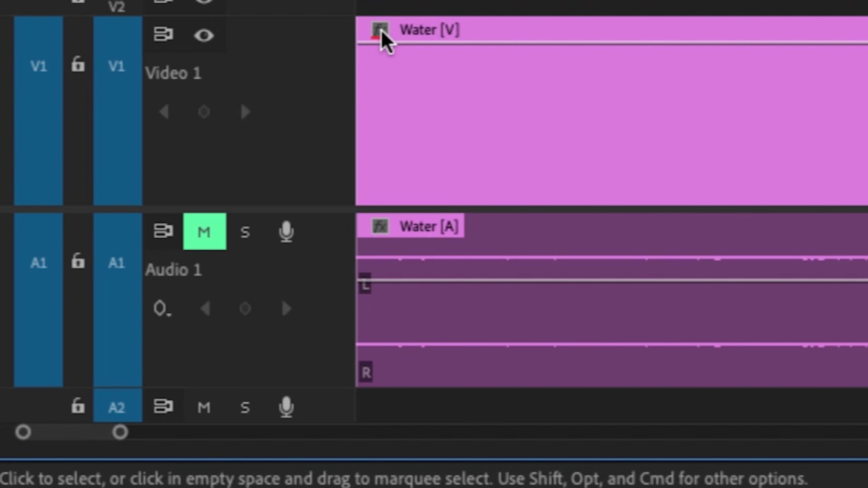
Show the clip's Time Remapping > Speed line and scrub to the splash moment.
click(380, 30)
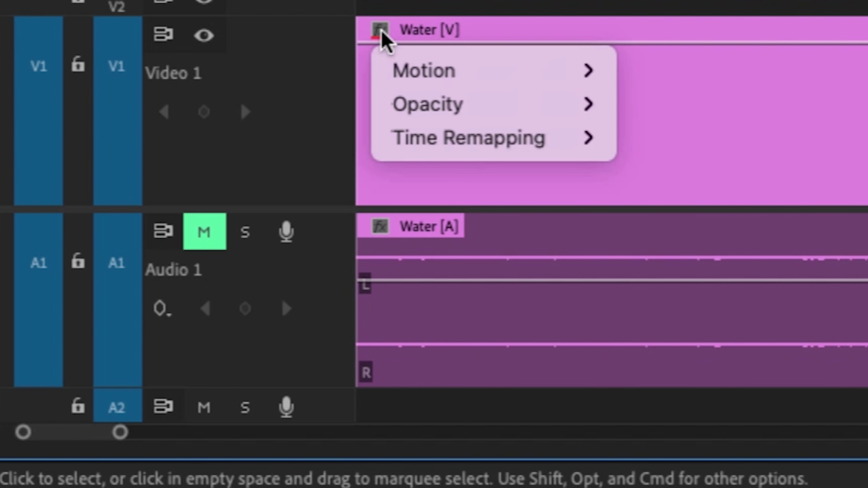
mouse_move(513, 141)
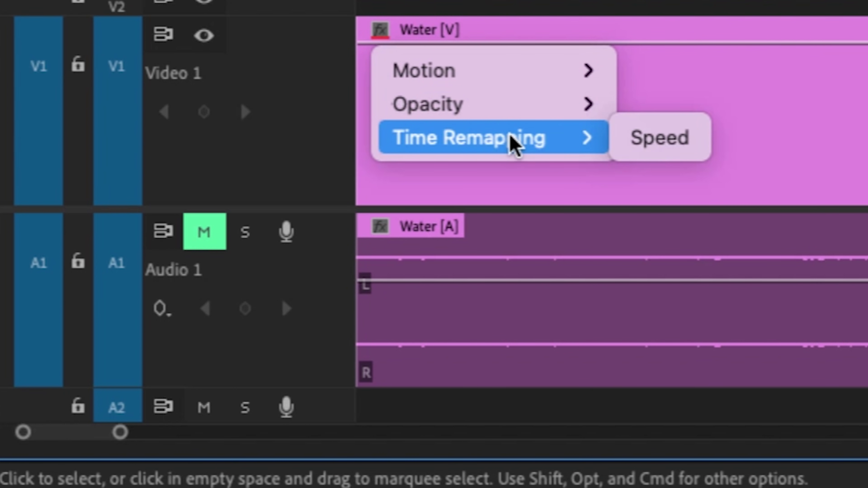
click(660, 138)
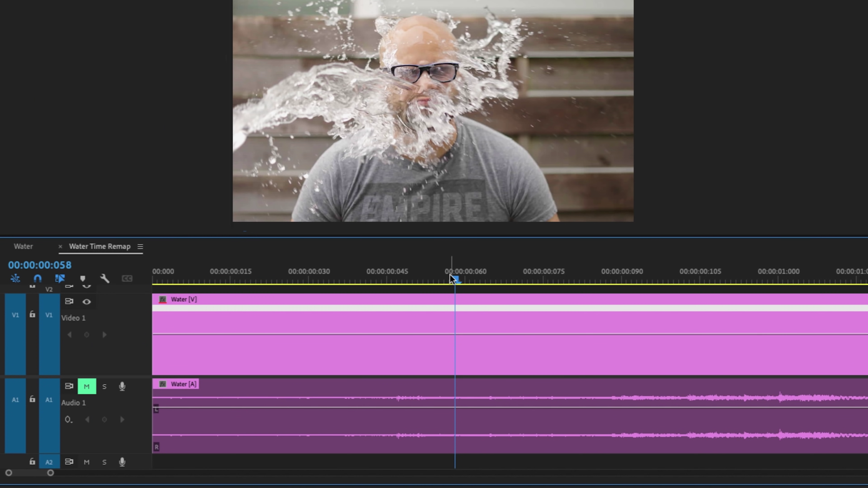
drag(461, 307, 368, 287)
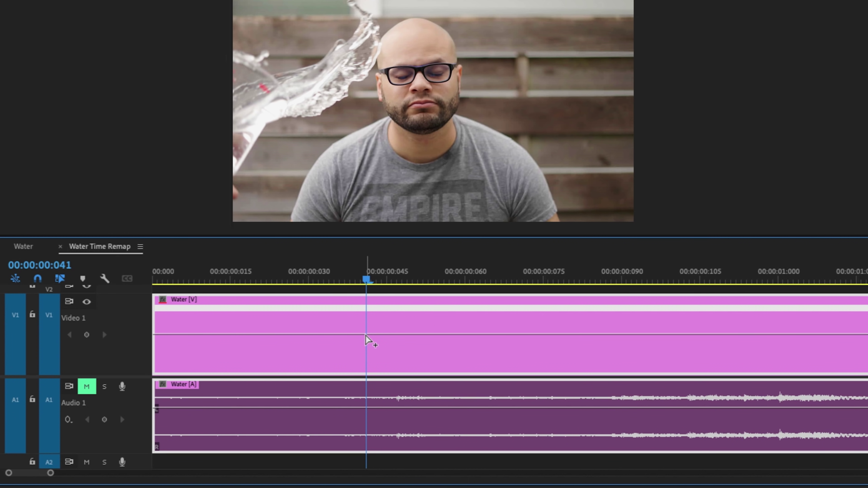
Add Water clip speed keyframes near 00:00:00:040 and 00:00:01:030, bracketing the splash.
ctrl+click(365, 336)
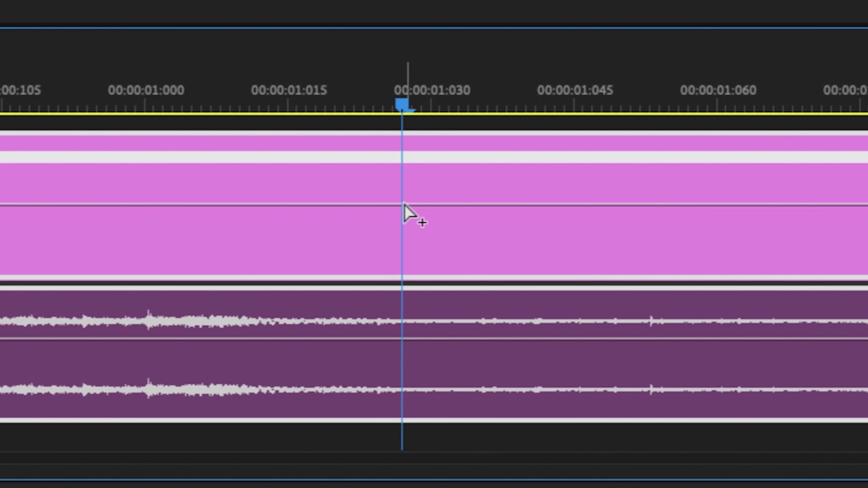
ctrl+click(404, 205)
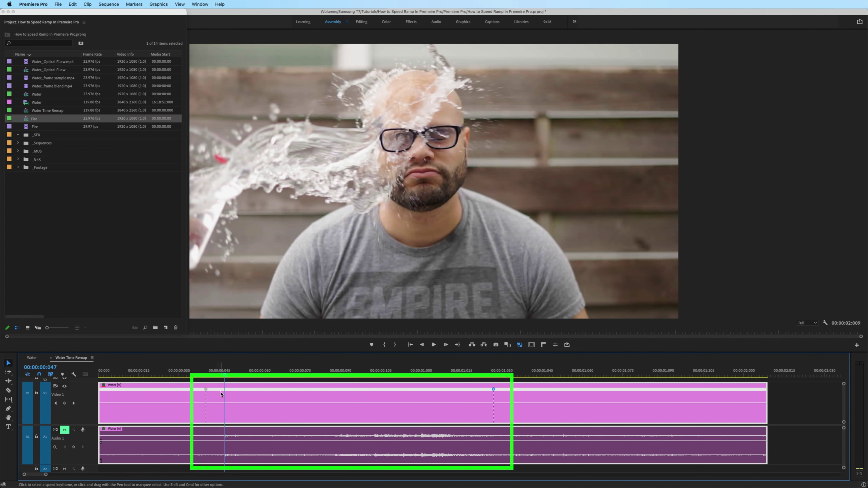
Drag the speed line between the keyframes down to about 20%, stretching the clip to roughly five seconds.
mouse_move(311, 402)
mouse_down()
mouse_move(312, 410)
mouse_move(311, 394)
mouse_up()
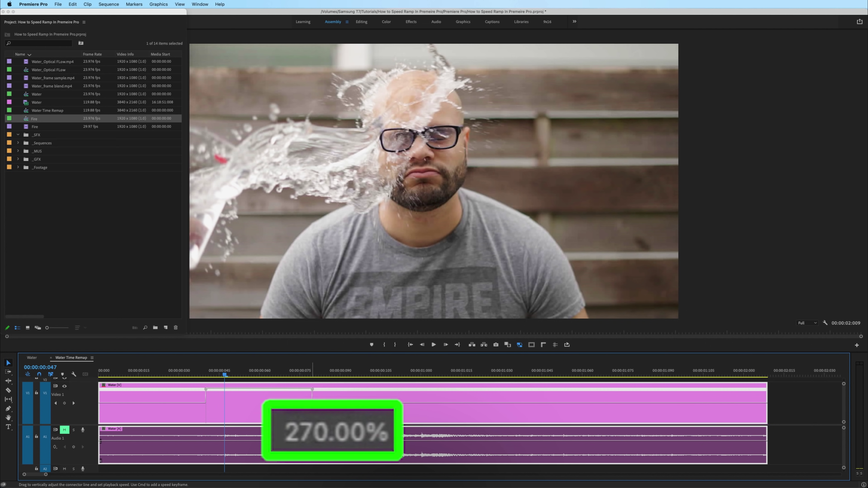
drag(312, 389, 312, 410)
key(minus)
key(minus)
key(minus)
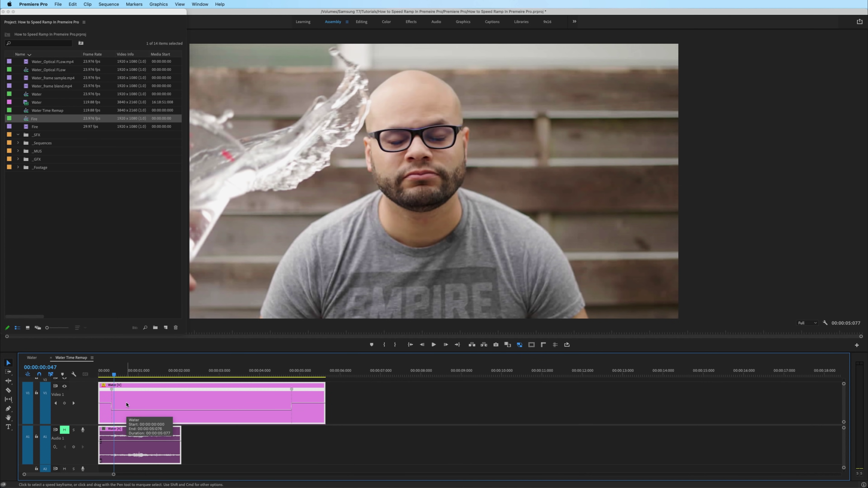
key(equal)
key(equal)
key(equal)
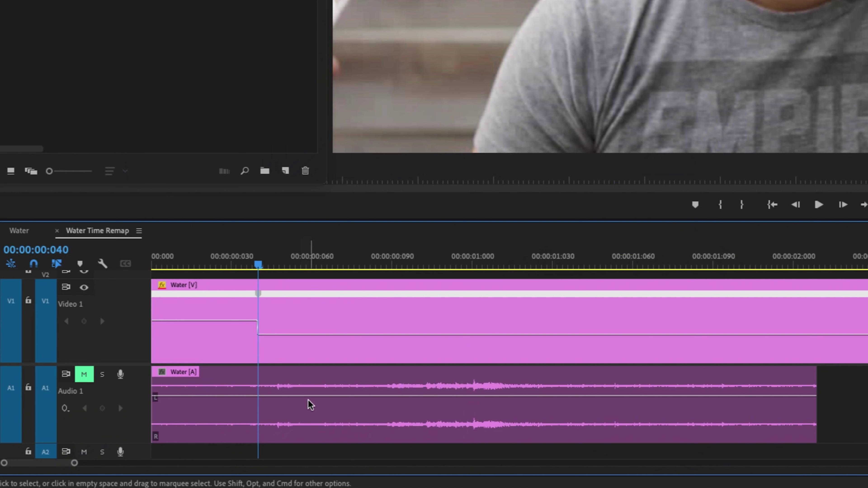
Razor-cut the Water audio at the end of the slow splash section.
click(309, 405)
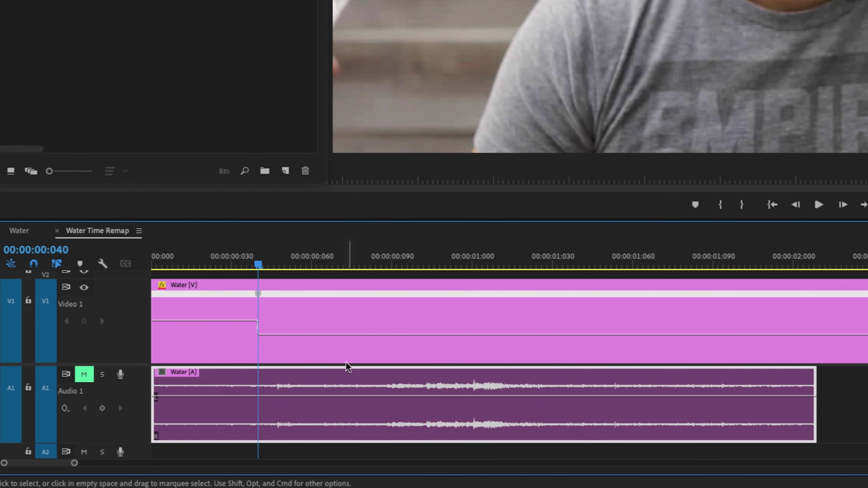
click(297, 398)
drag(404, 267, 627, 290)
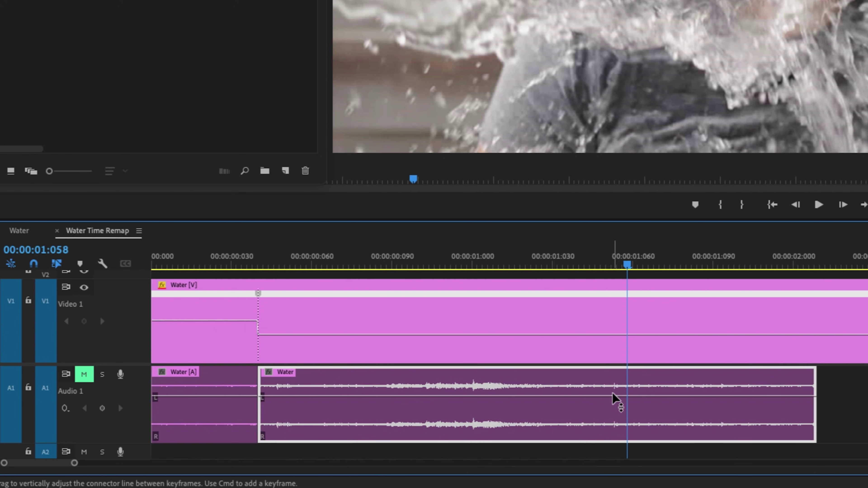
key(super+k)
Set the middle audio piece's speed to 20% and marquee-select all the audio clips on the track.
click(709, 393)
click(591, 394)
right_click(591, 393)
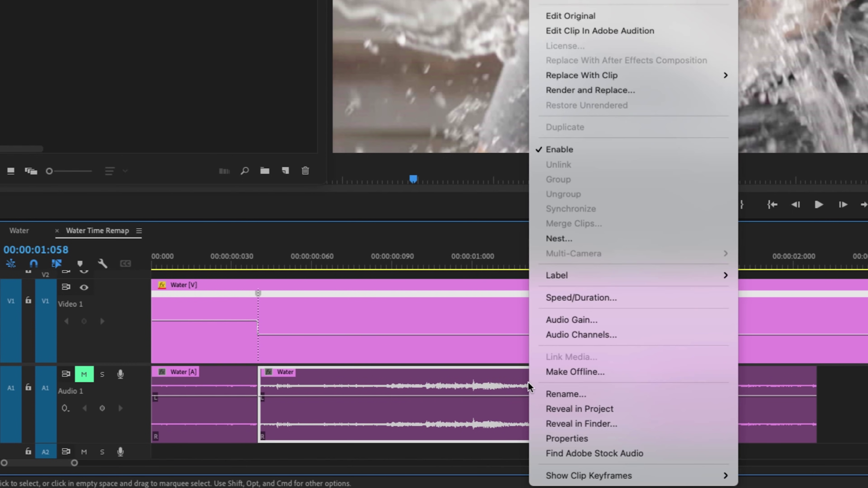
click(526, 300)
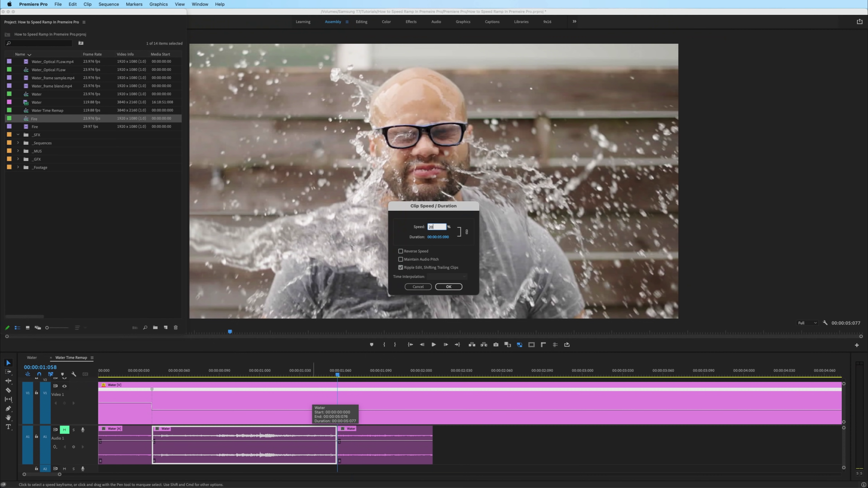
text(20)
key(Return)
key(minus)
key(minus)
key(minus)
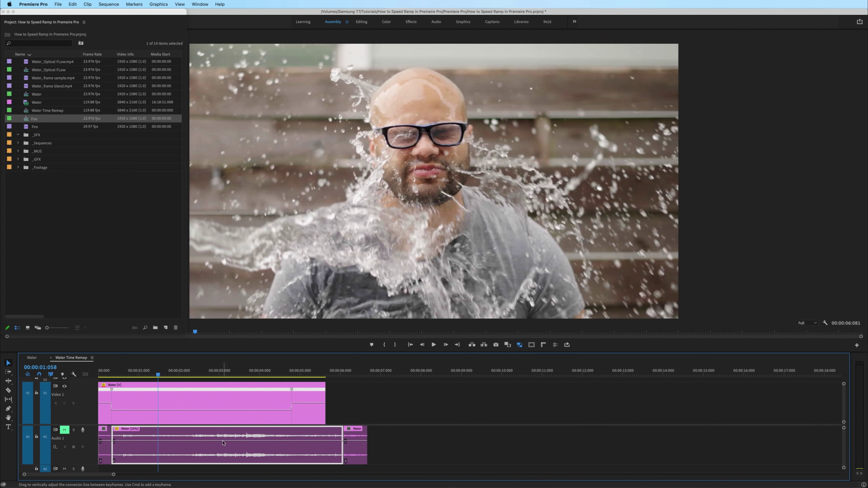
drag(390, 444, 97, 453)
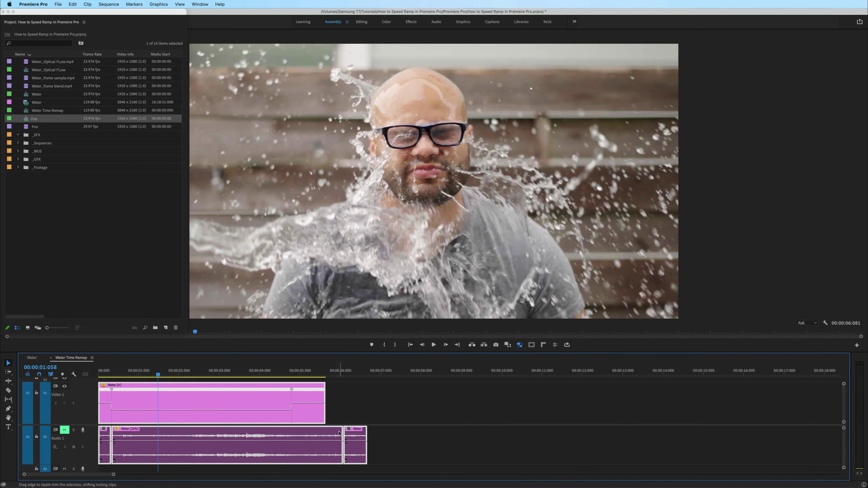
drag(419, 441, 96, 458)
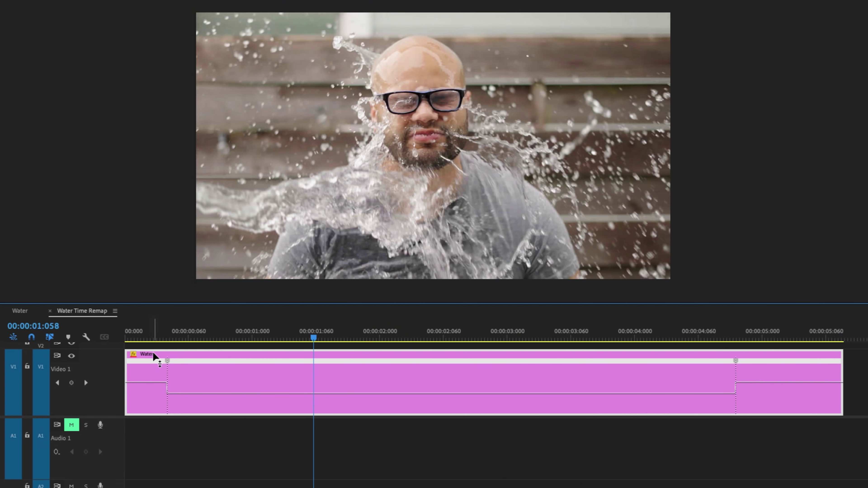
Split the first speed keyframe into a gradual ramp easing into slow motion.
click(167, 360)
key(=)
key(=)
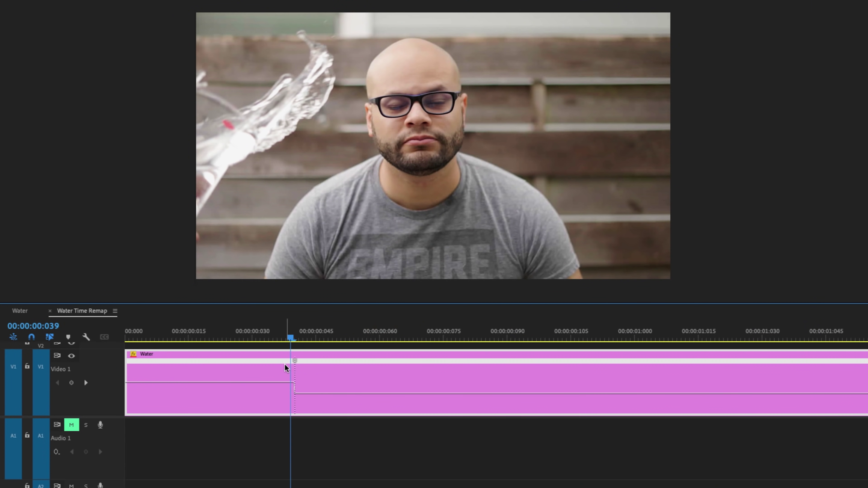
drag(468, 361, 707, 367)
drag(481, 365, 482, 365)
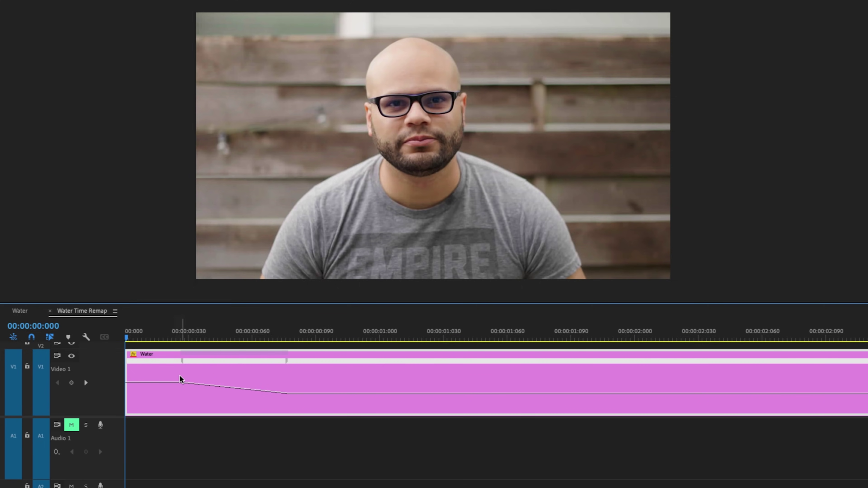
Spread the second keyframe into a ramp out of slow motion, play back, and refine the first ramp's start.
key(minus)
key(space)
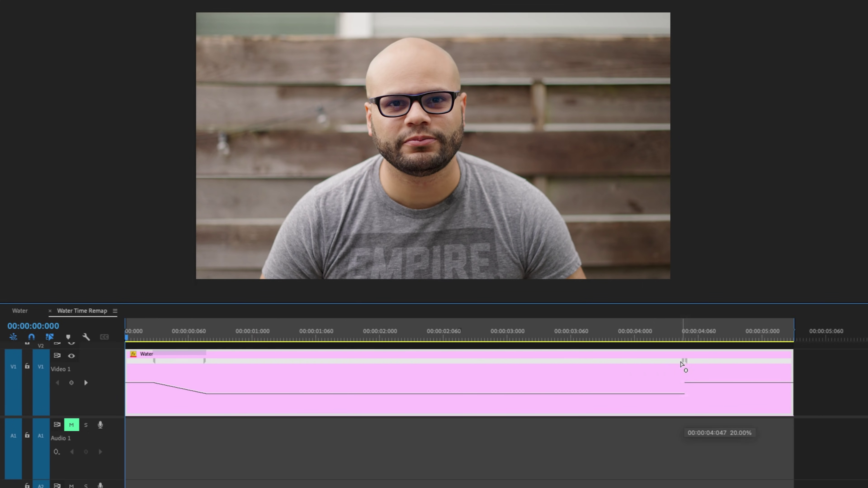
drag(536, 370, 559, 350)
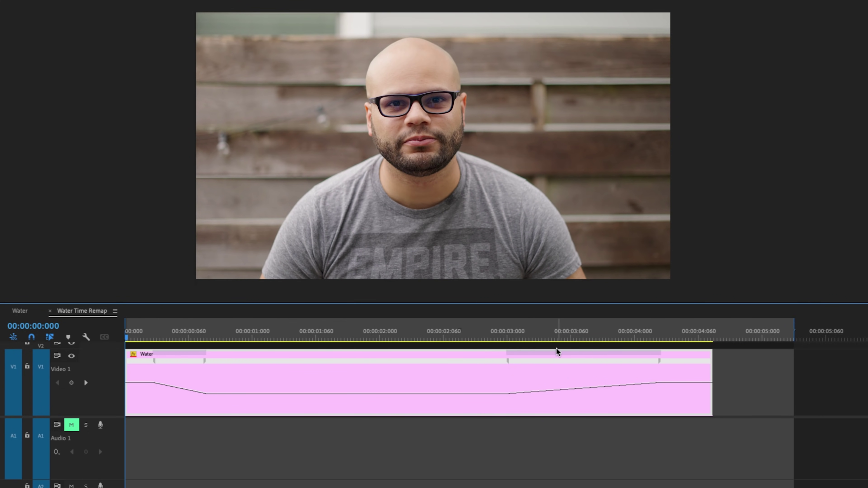
key(space)
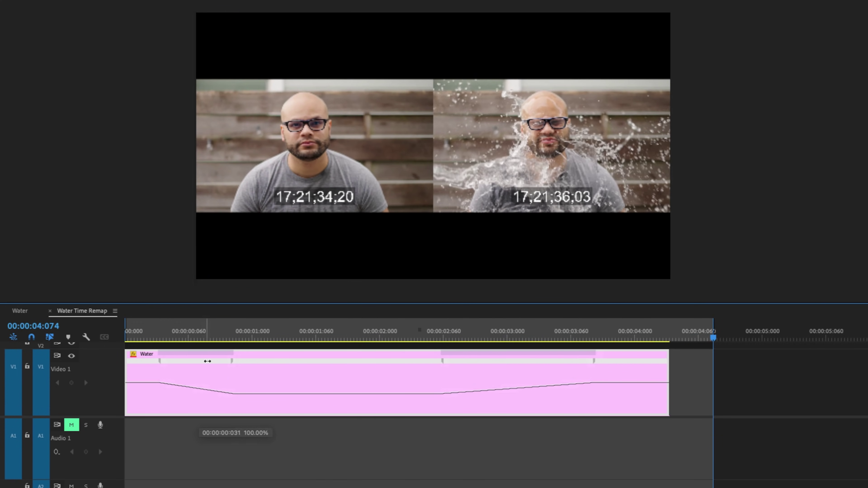
drag(219, 360, 188, 362)
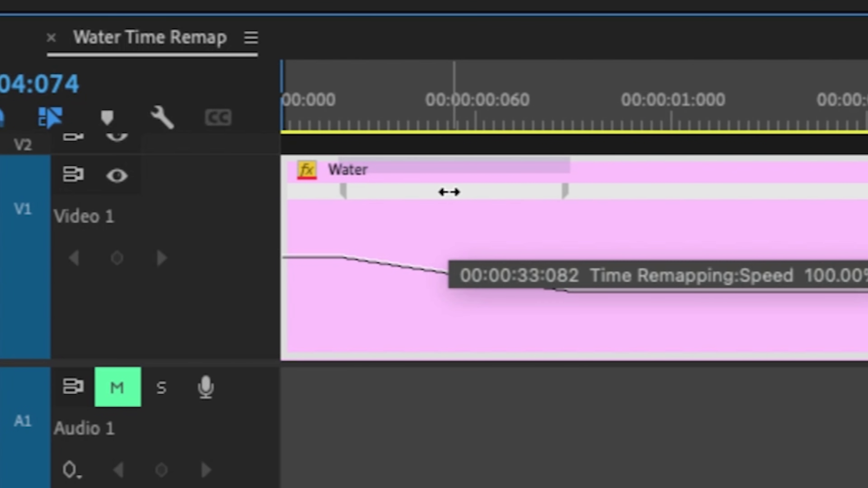
Drag the first ramp's Bezier handle to give it a smooth S-shaped curve.
click(449, 192)
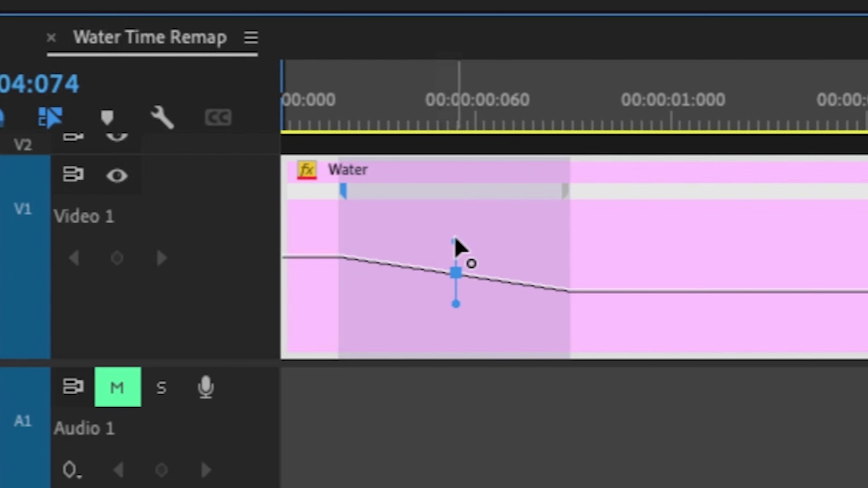
drag(455, 234, 380, 267)
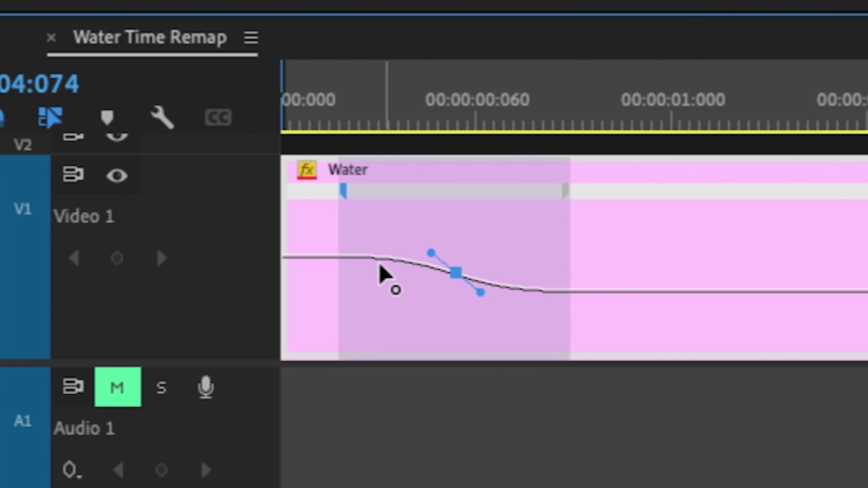